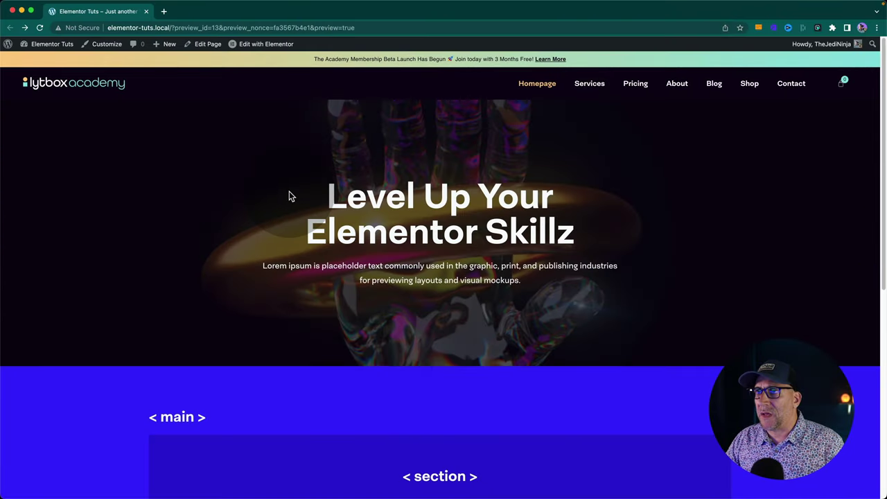
- Open the Dark Header template in Elementor and bring up the layout settings of the logo and menu section
mouse_move(267, 47)
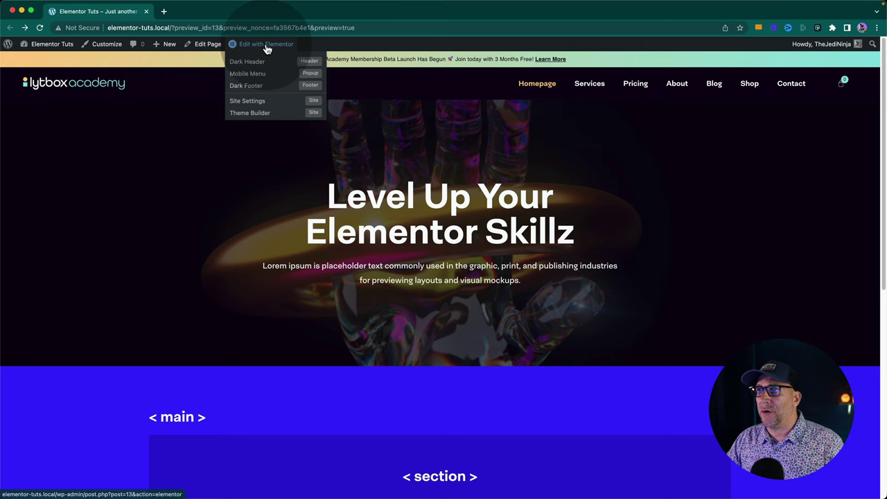
click(255, 62)
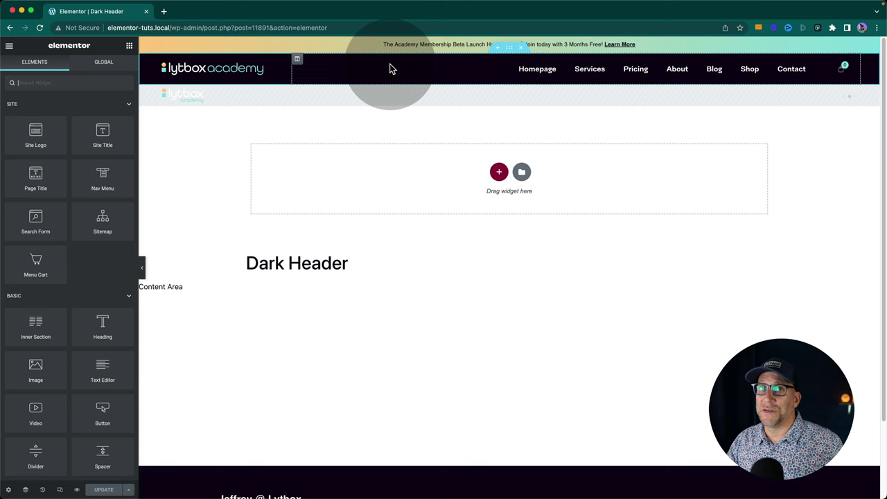
click(509, 51)
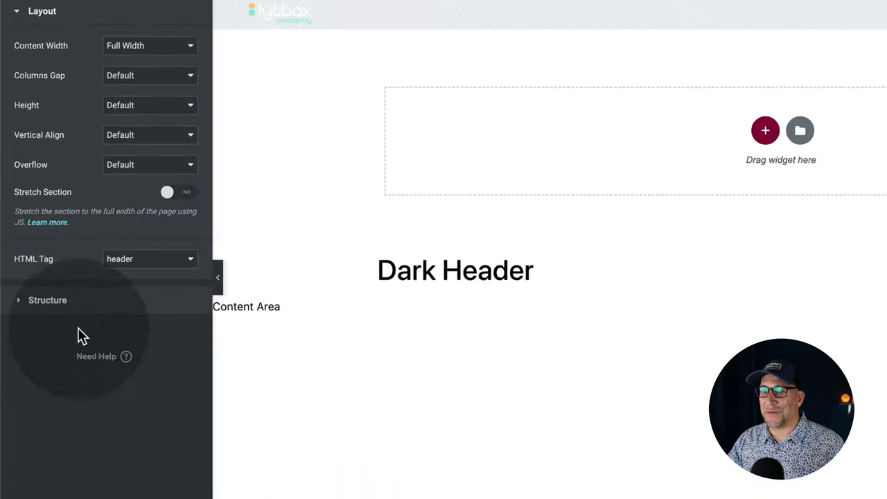
drag(60, 258, 7, 259)
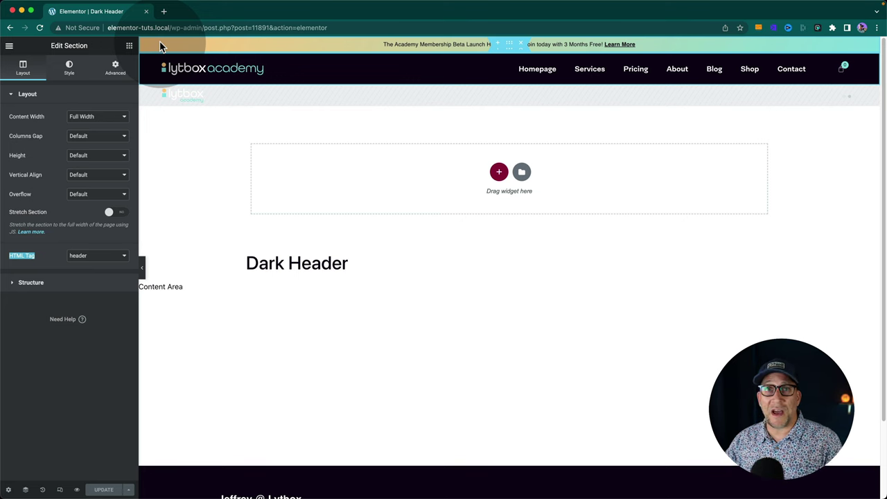
- Set the HTML tag of the logo and menu section to div
click(512, 50)
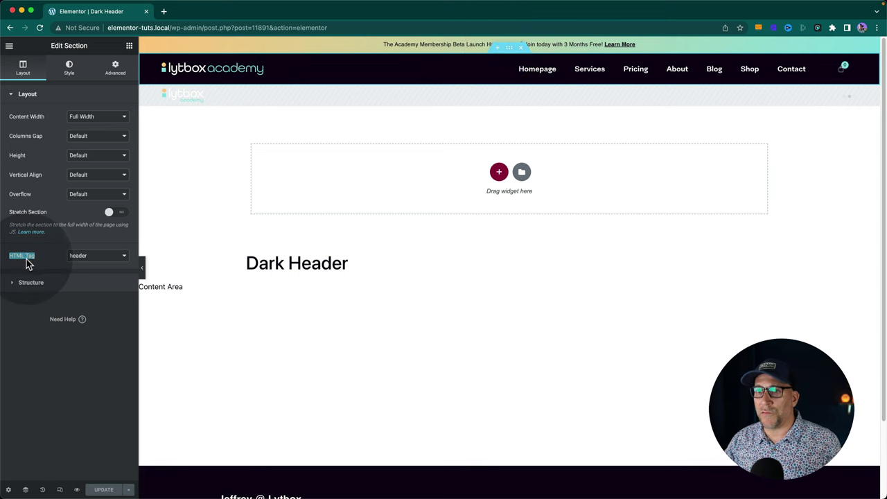
click(32, 258)
drag(33, 260, 8, 258)
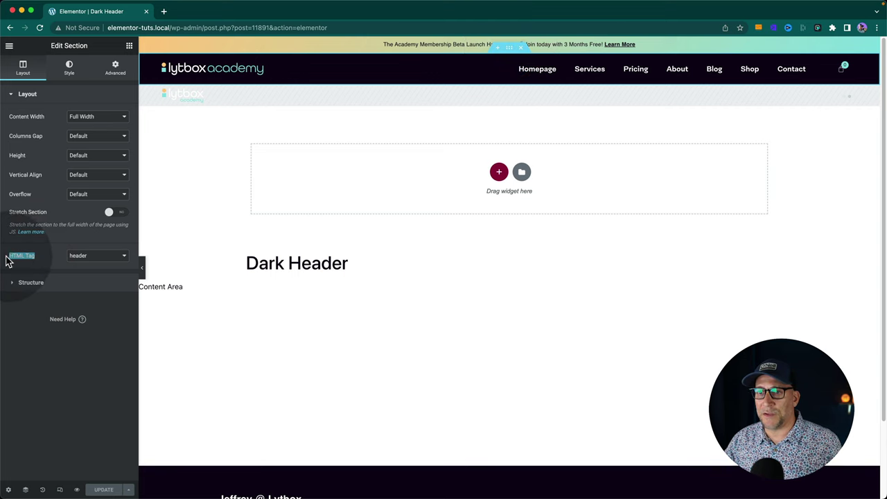
click(72, 258)
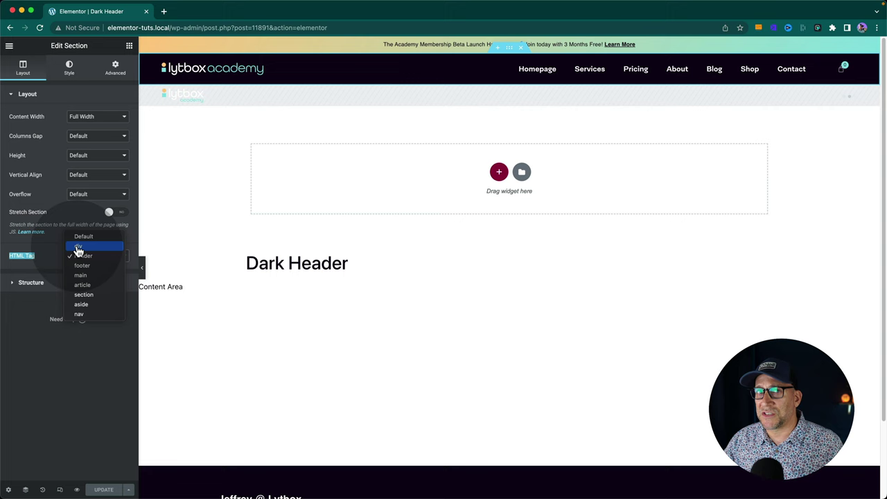
click(78, 246)
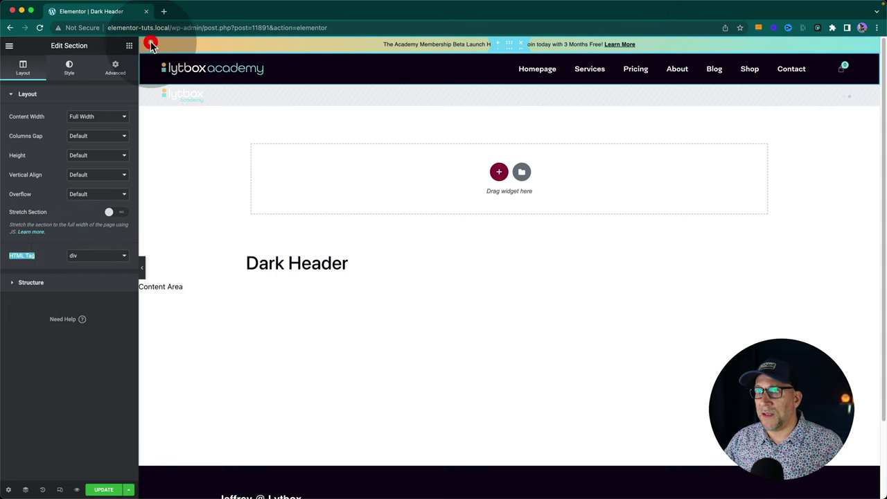
- Edit the announcement bar section above the menu and set its HTML tag to div
click(152, 46)
right_click(152, 46)
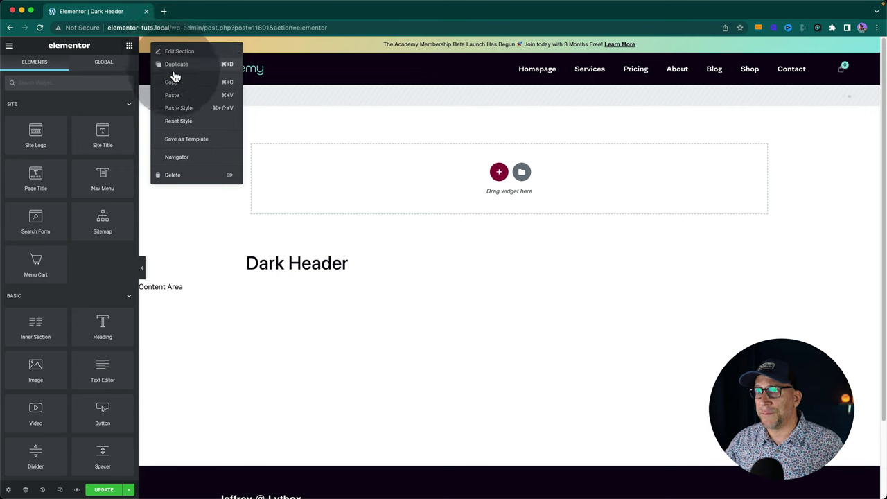
click(170, 54)
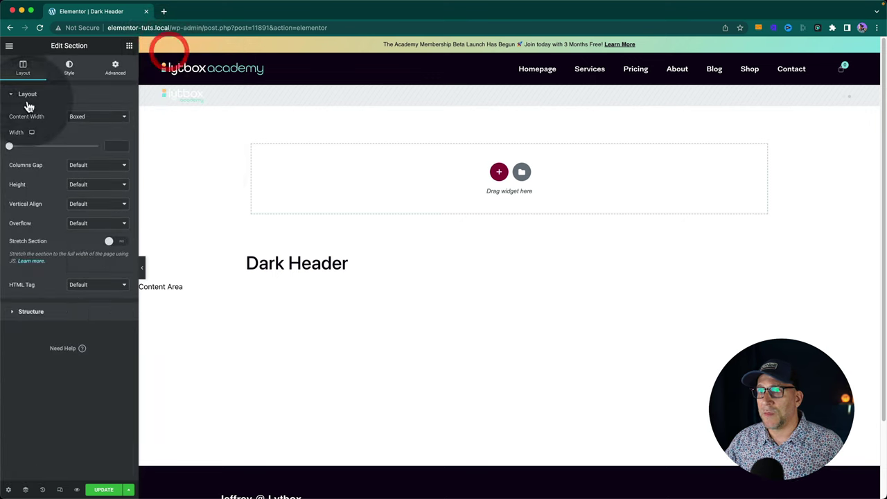
click(83, 287)
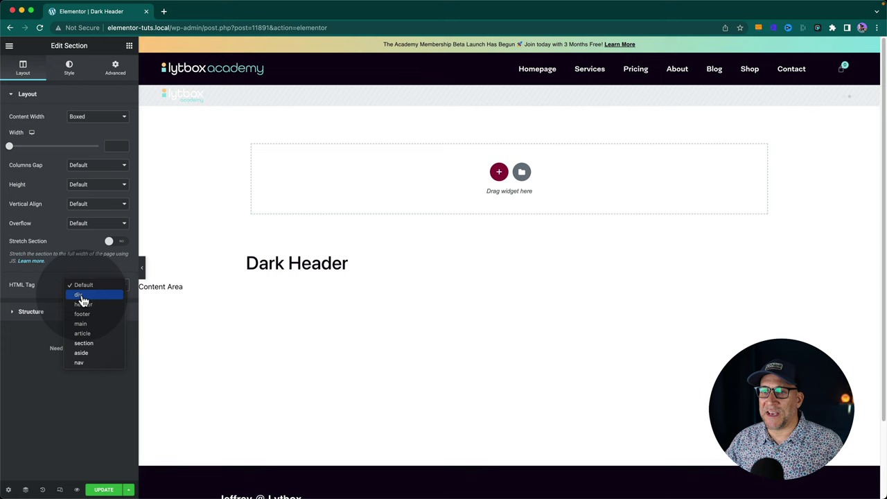
click(83, 295)
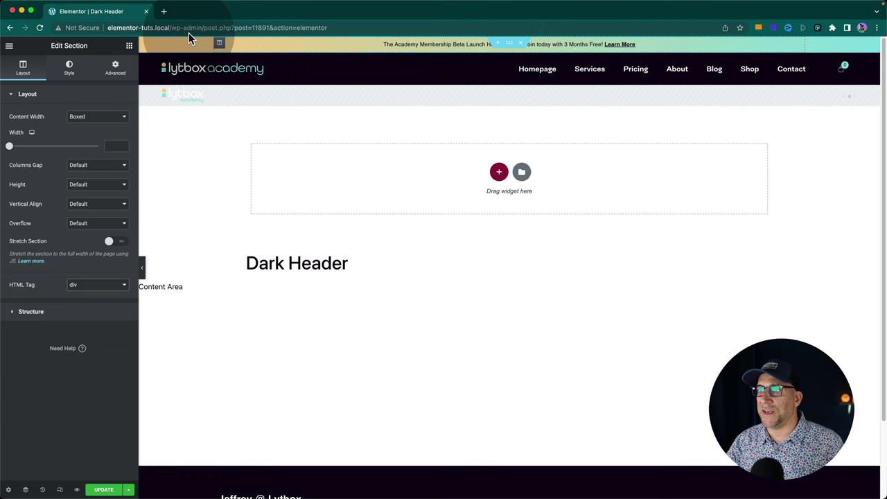
- Set the HTML tag of the whole Dark Header template to header in its general settings and update the template
click(164, 61)
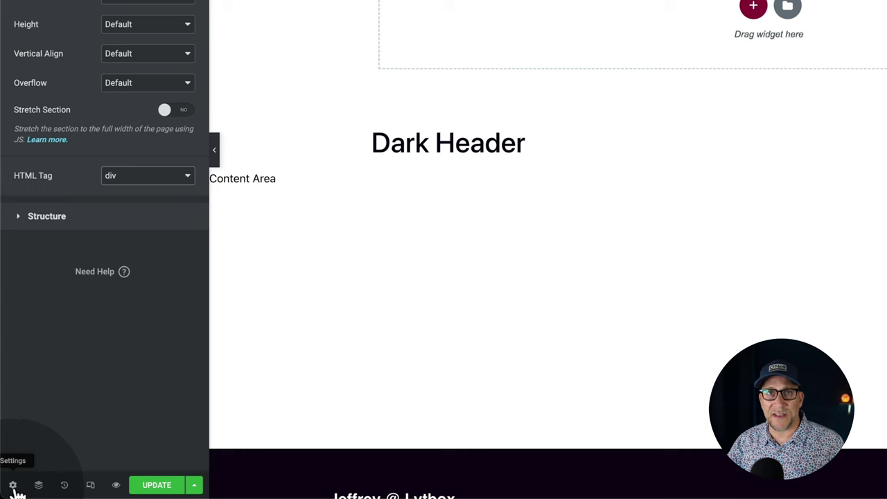
click(12, 485)
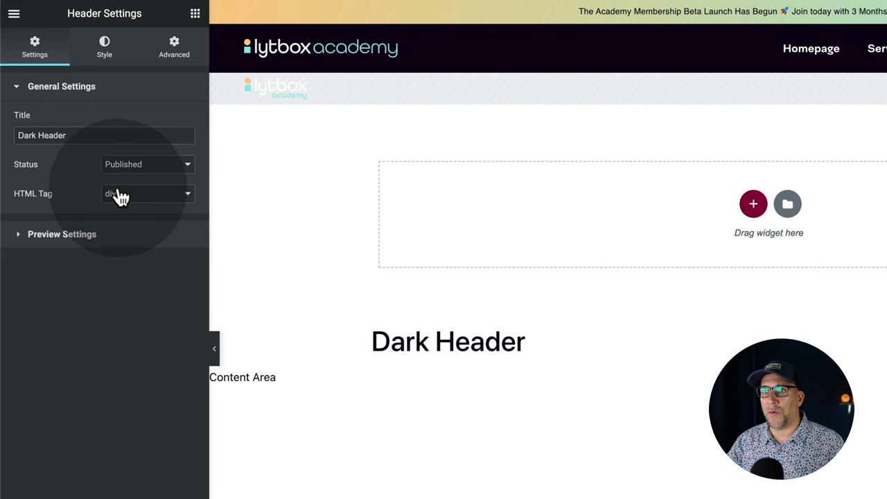
click(119, 195)
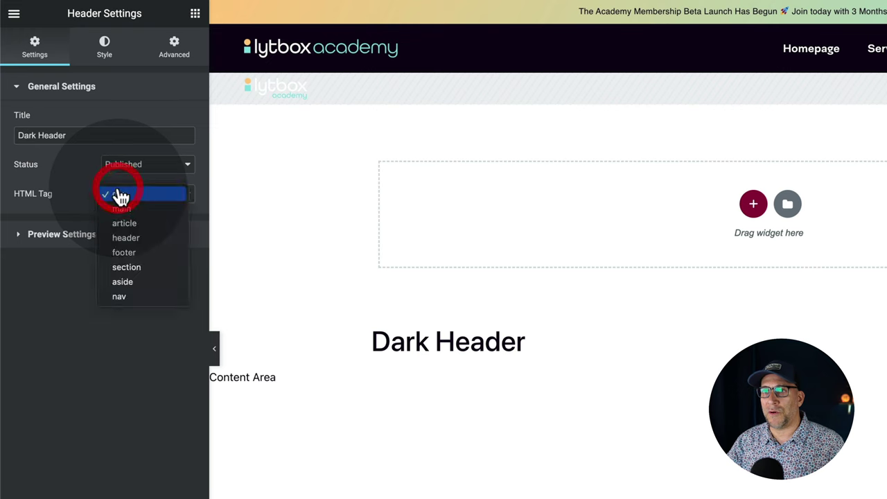
click(125, 239)
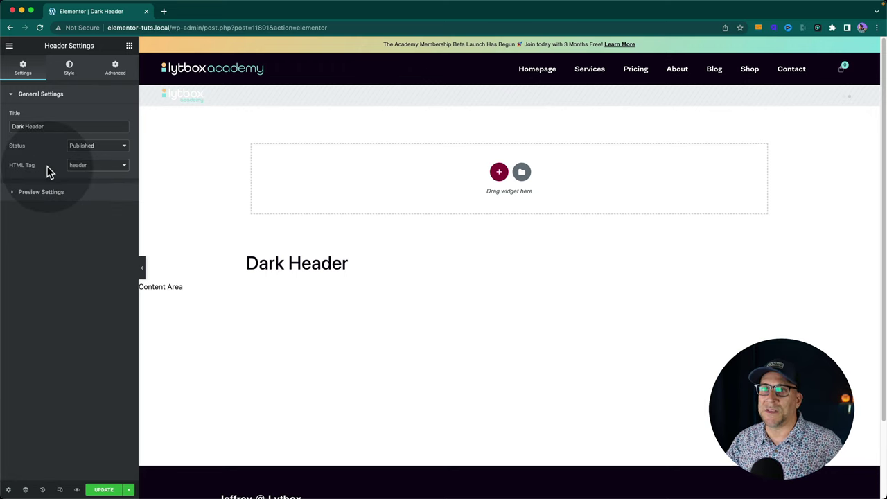
click(103, 488)
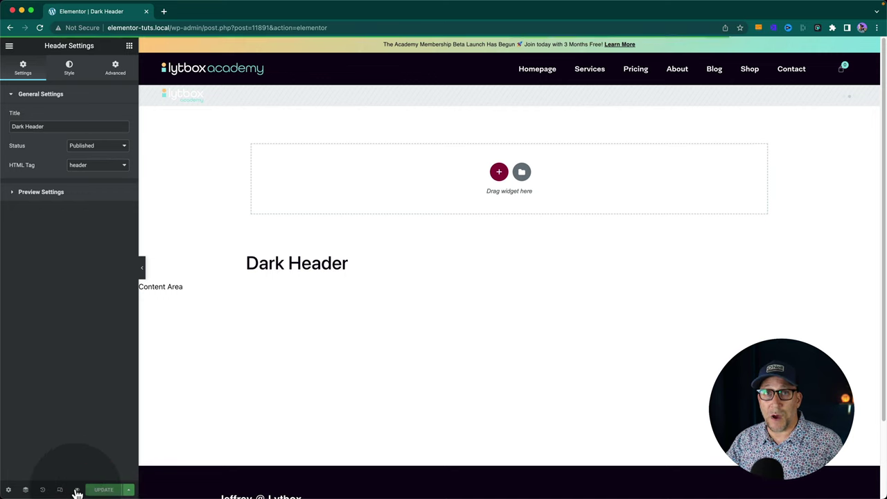
- Preview the Dark Header template and inspect the markup of its header element in the browser's developer tools
click(77, 490)
click(106, 466)
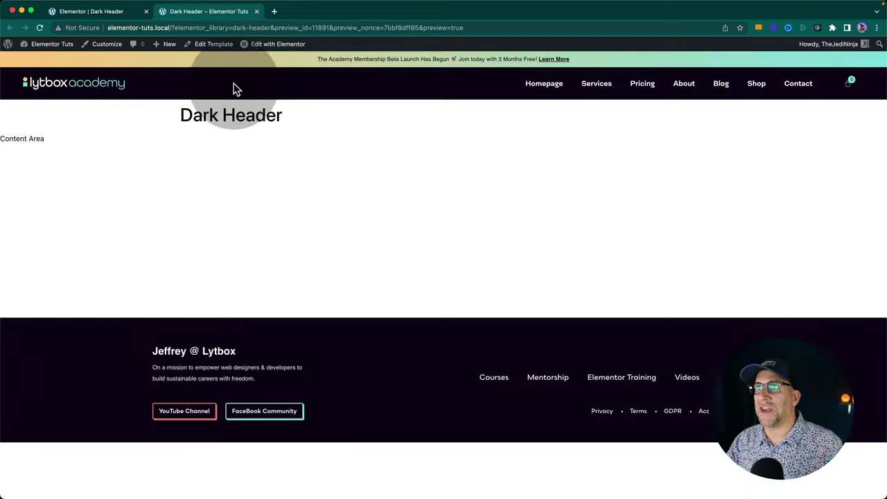
right_click(230, 82)
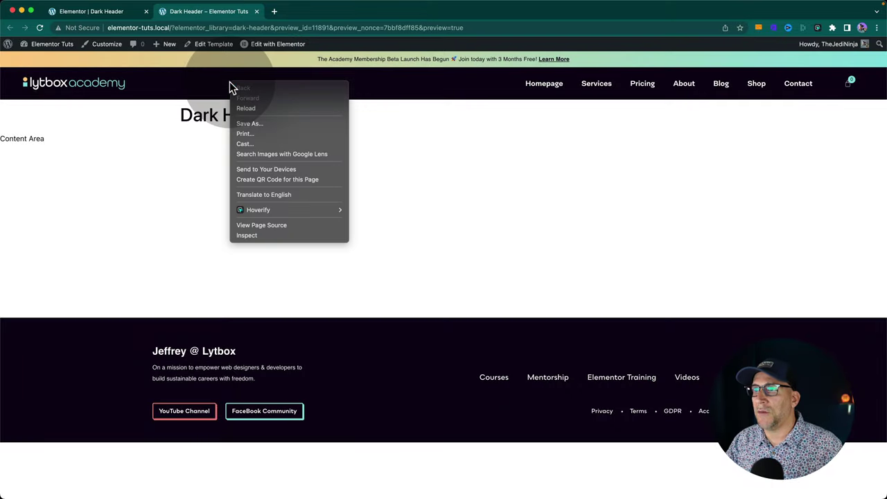
click(246, 236)
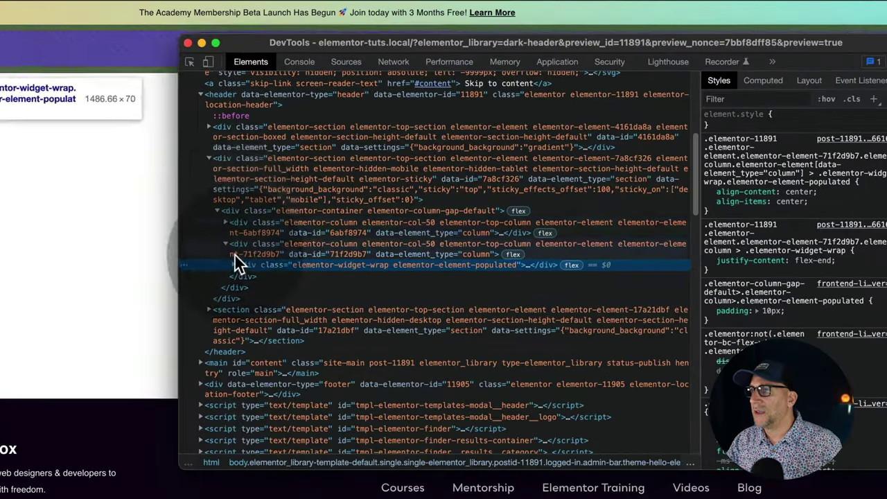
click(201, 93)
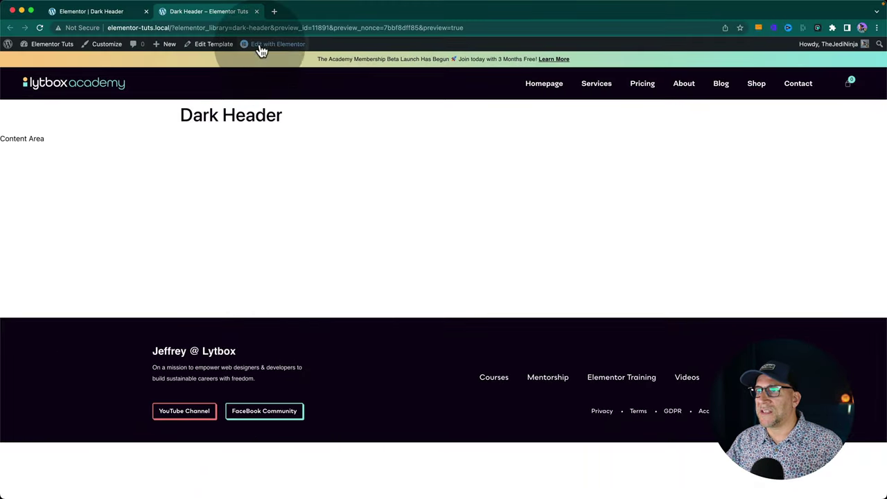
- Open the Dark Footer template in Elementor and set its footer section's HTML tag to div
mouse_move(259, 53)
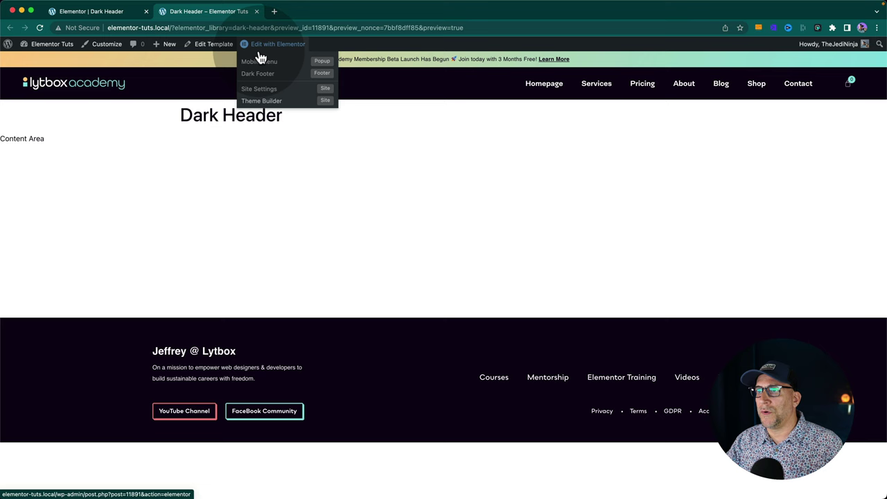
click(258, 73)
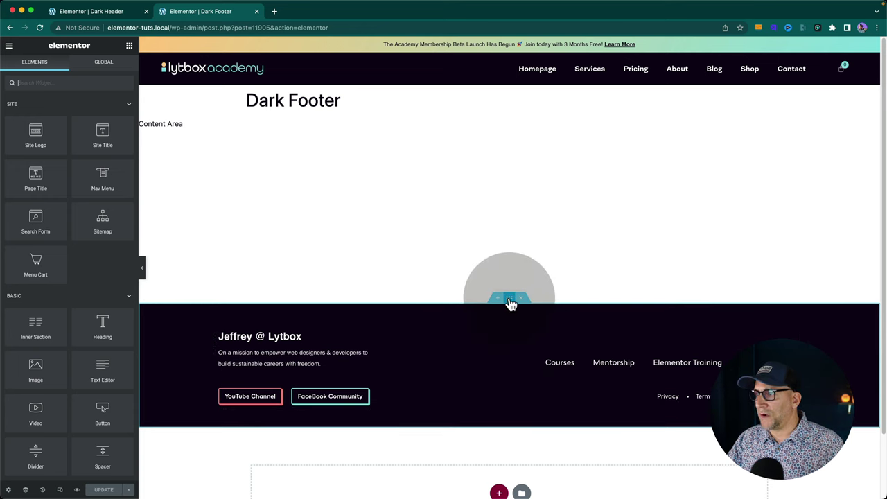
click(509, 302)
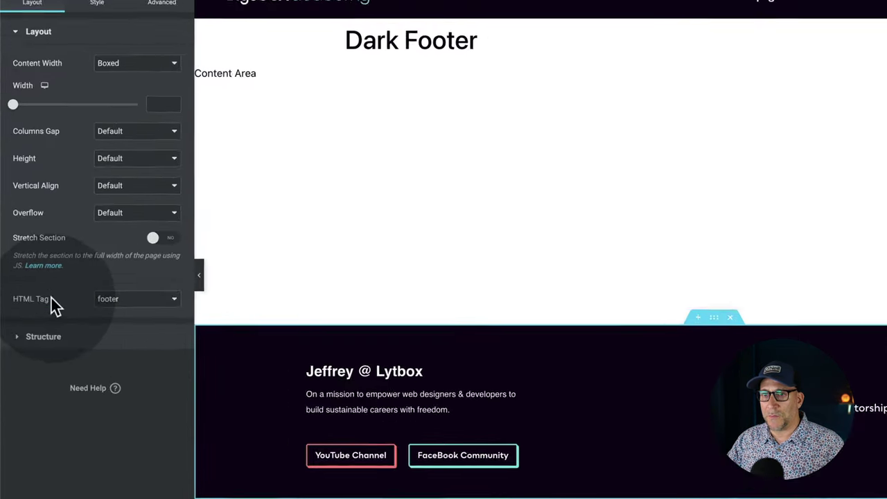
drag(33, 287, 8, 284)
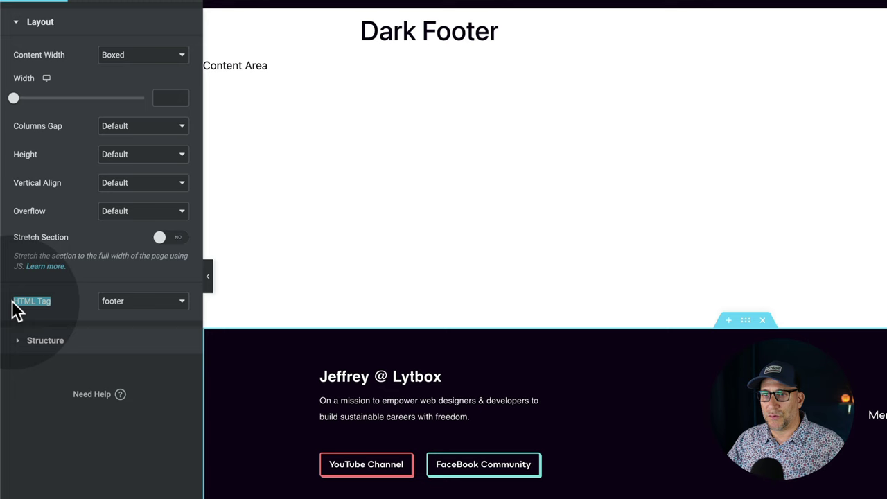
click(149, 301)
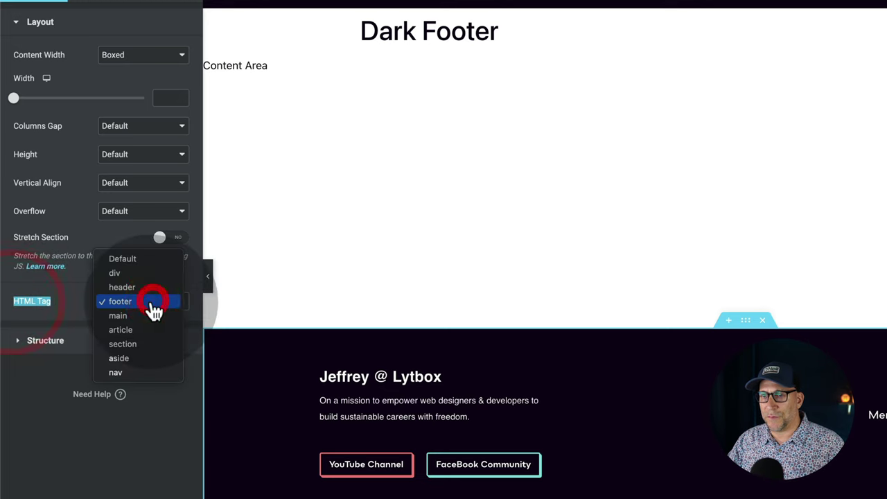
click(118, 277)
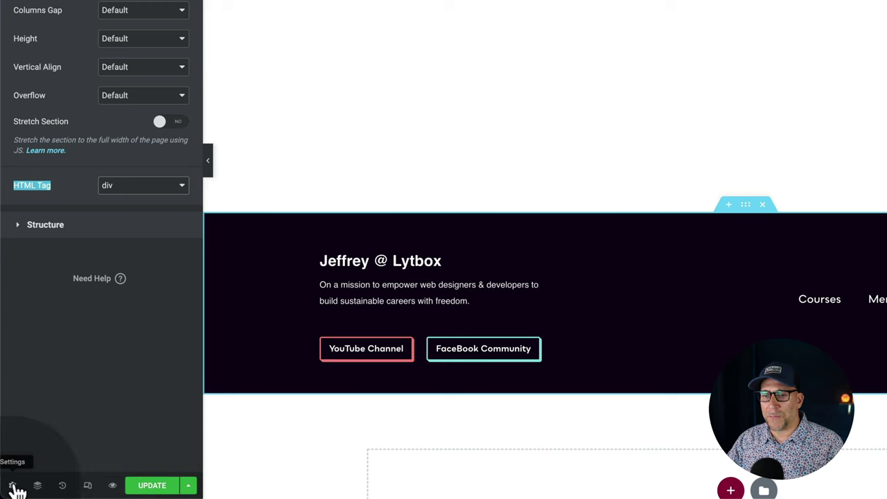
- Set the HTML tag of the whole Dark Footer template to footer in its general settings and update the template
click(14, 489)
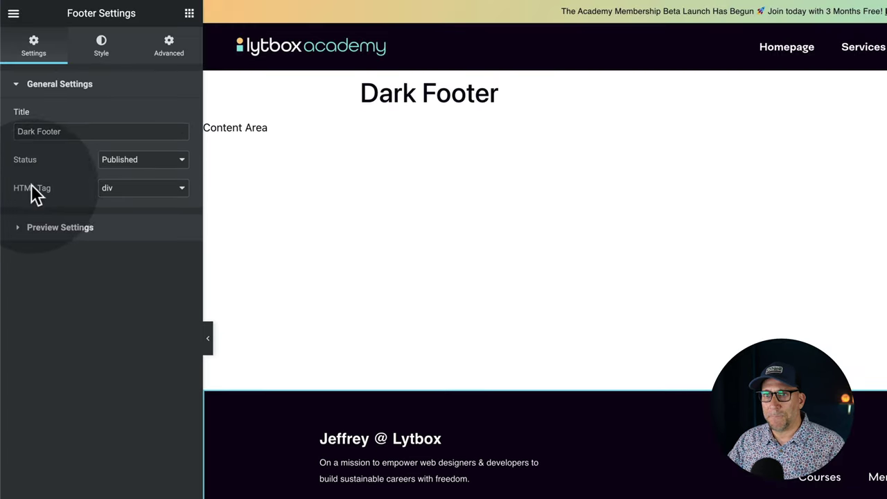
drag(59, 192, 20, 196)
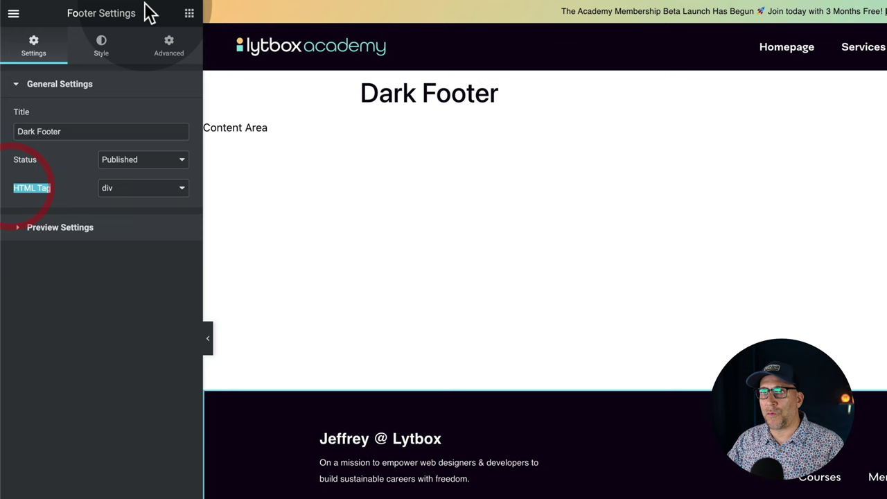
drag(142, 13, 55, 17)
click(138, 188)
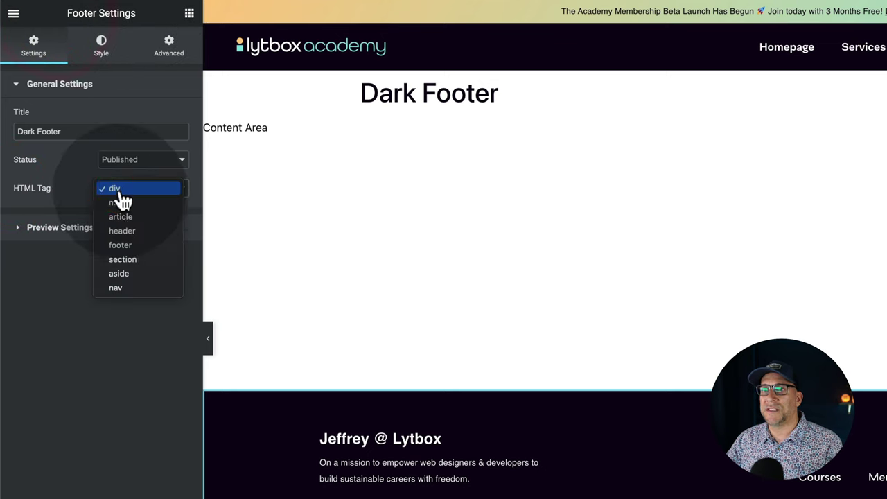
click(119, 245)
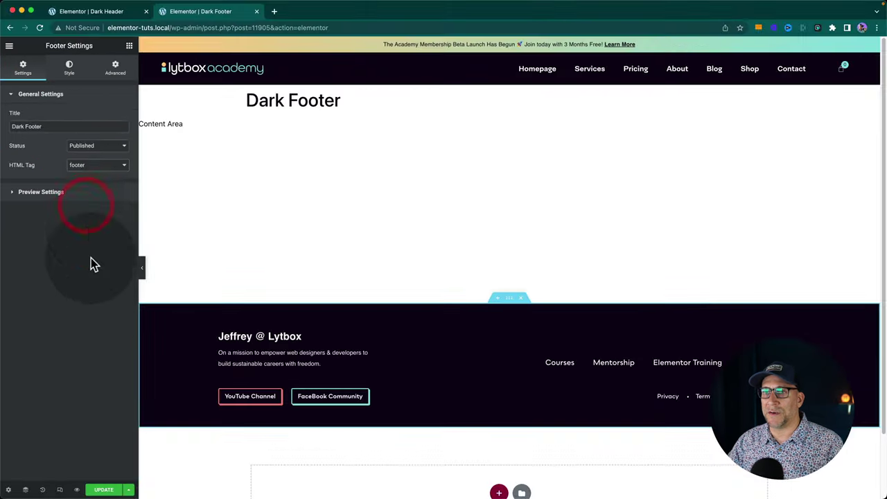
click(103, 490)
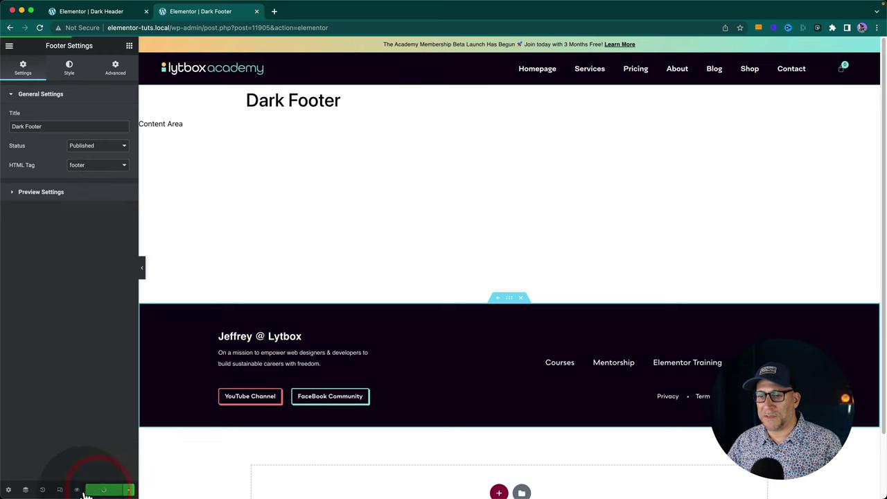
- Preview the Dark Footer template and inspect the markup of its footer element and inner div in the browser's developer tools
click(77, 490)
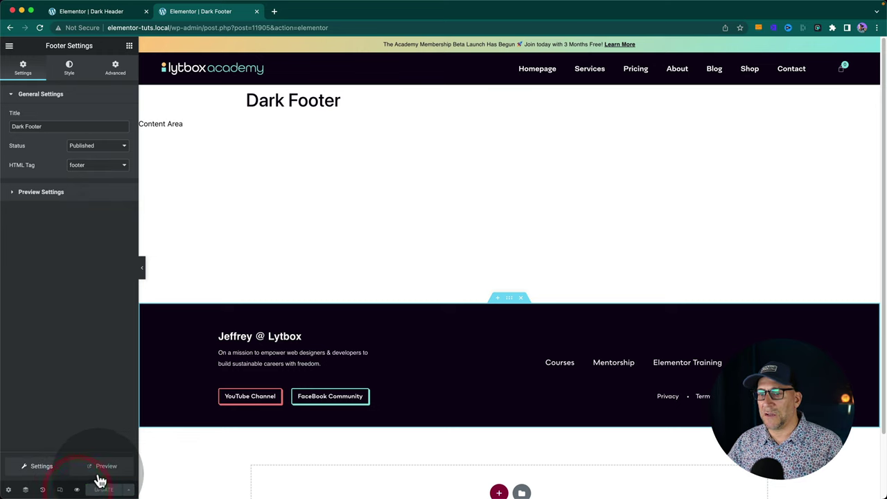
click(98, 473)
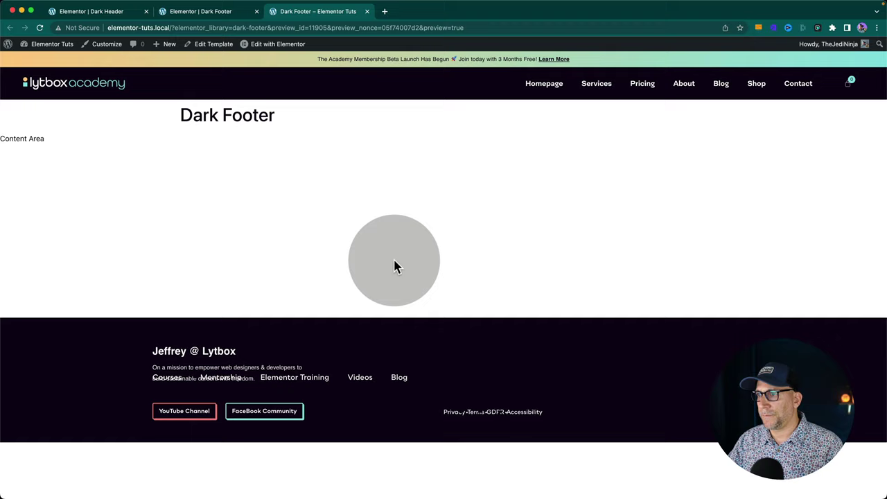
right_click(402, 336)
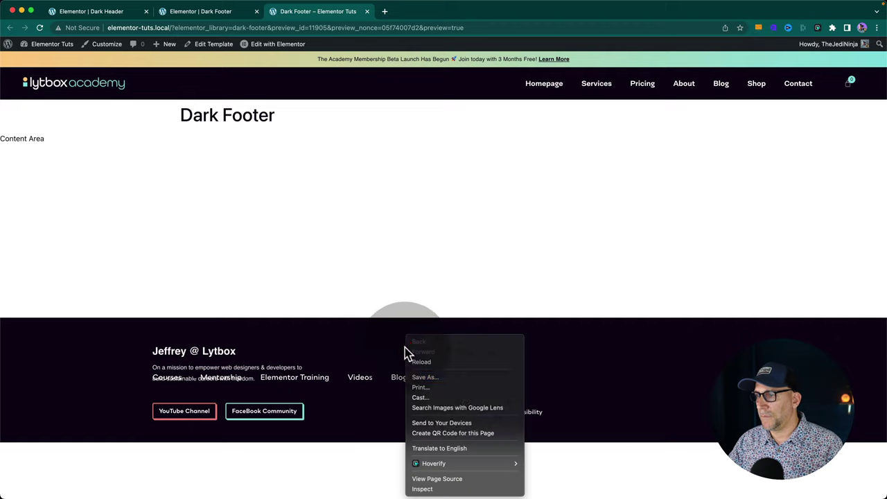
click(430, 488)
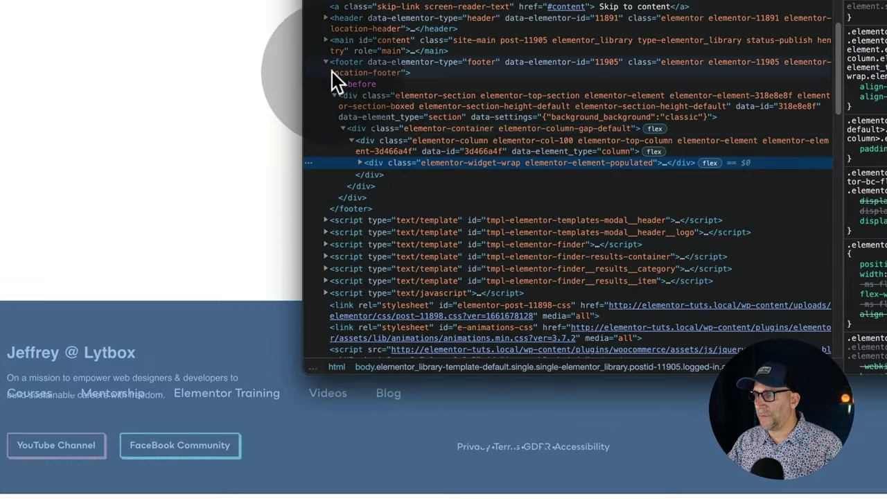
click(326, 62)
click(327, 61)
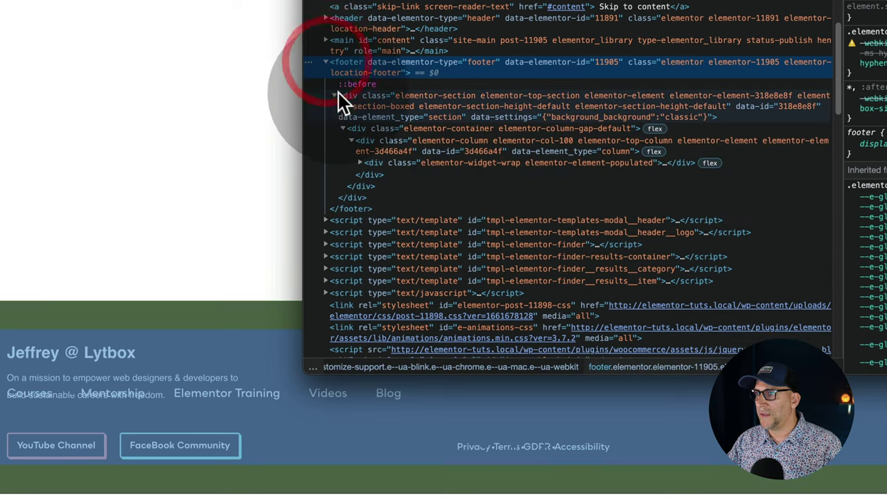
click(335, 95)
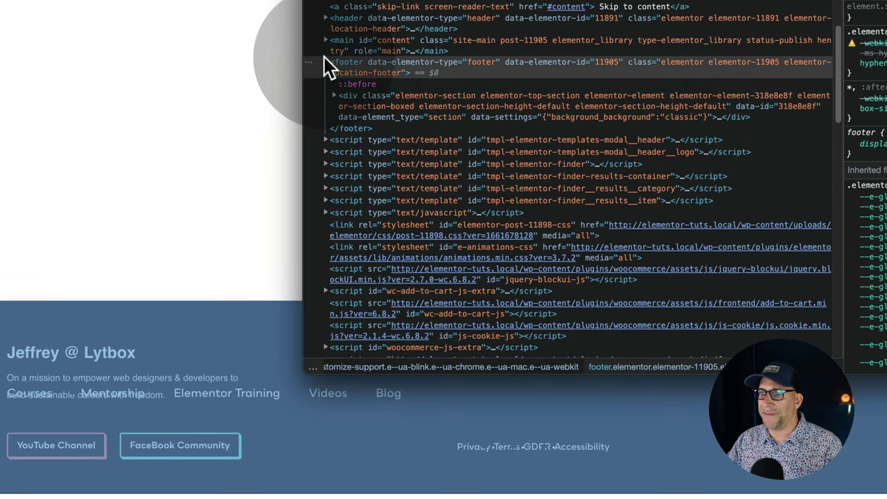
click(326, 62)
key(super+alt+i)
click(185, 266)
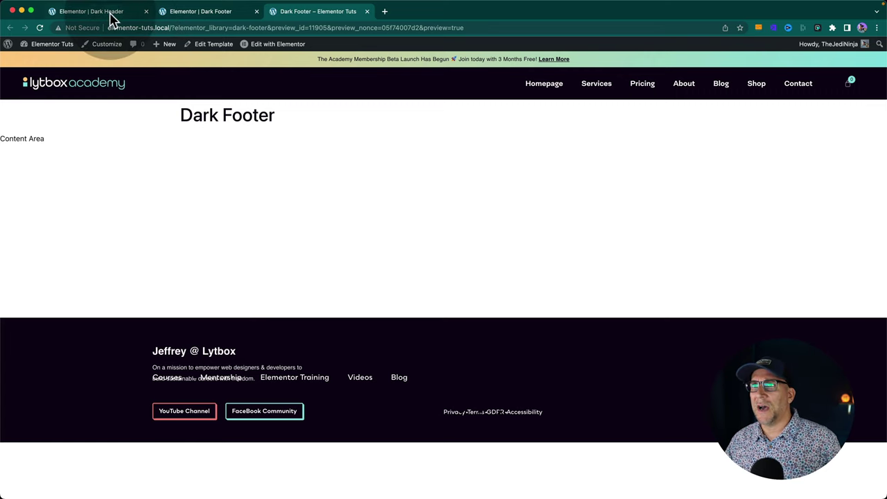
- Open the site's homepage and inspect its header, page content div and footer elements in the developer tools
click(81, 85)
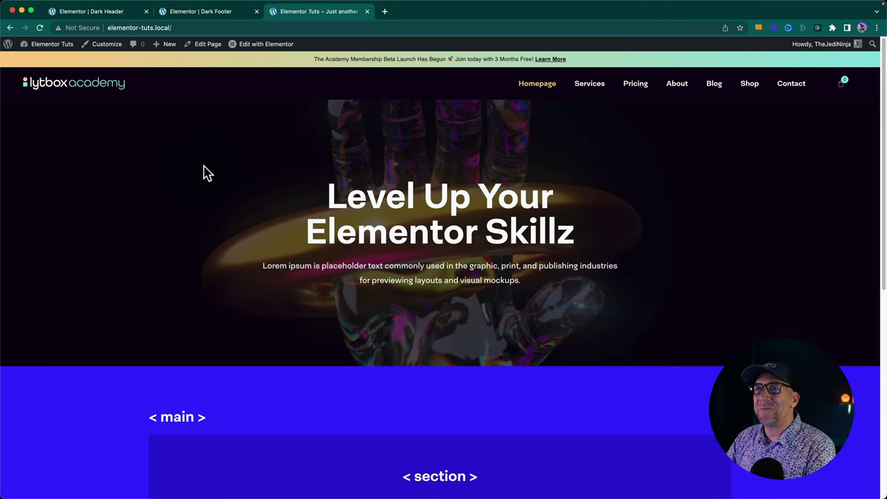
right_click(203, 166)
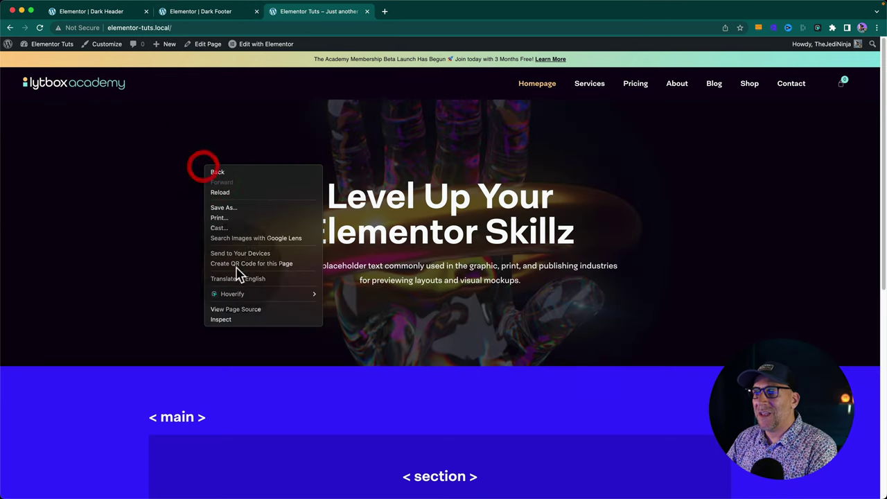
click(231, 320)
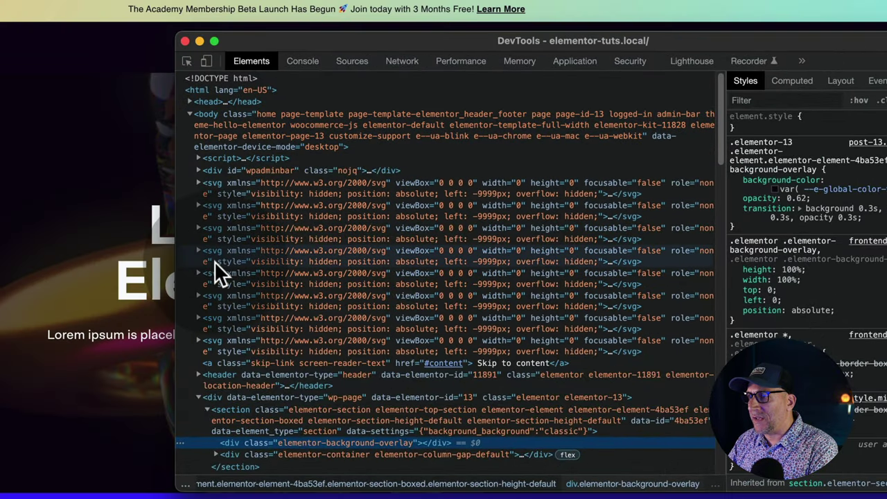
scroll(307, 234, down, 3)
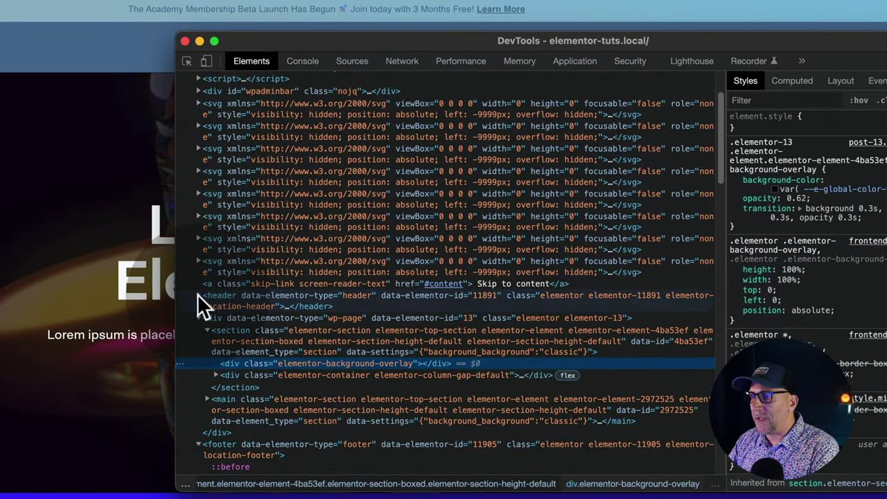
click(198, 297)
click(198, 295)
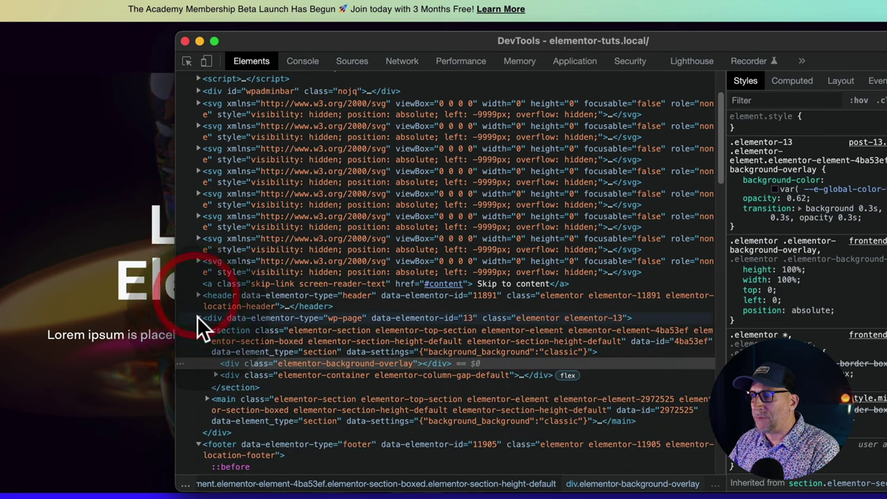
click(198, 318)
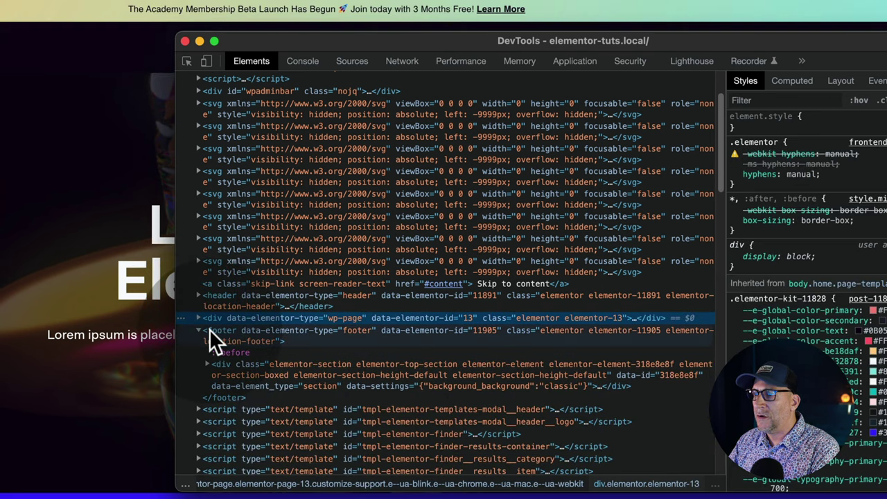
click(199, 330)
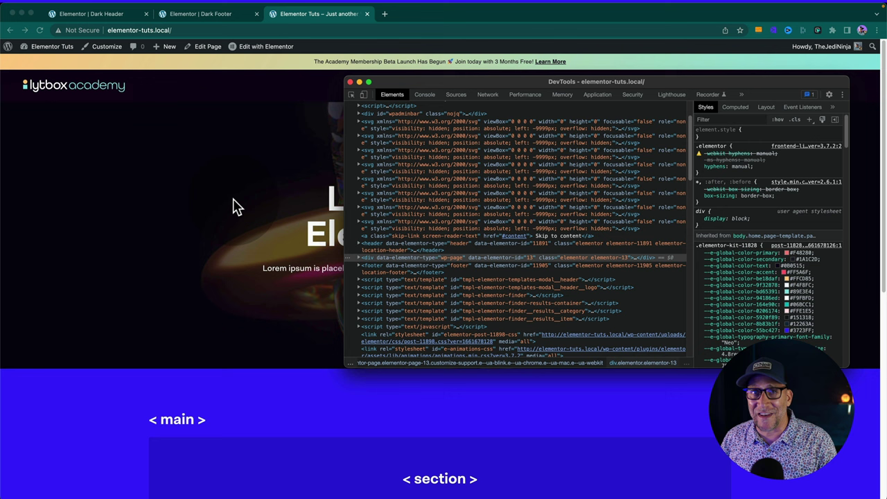
click(210, 110)
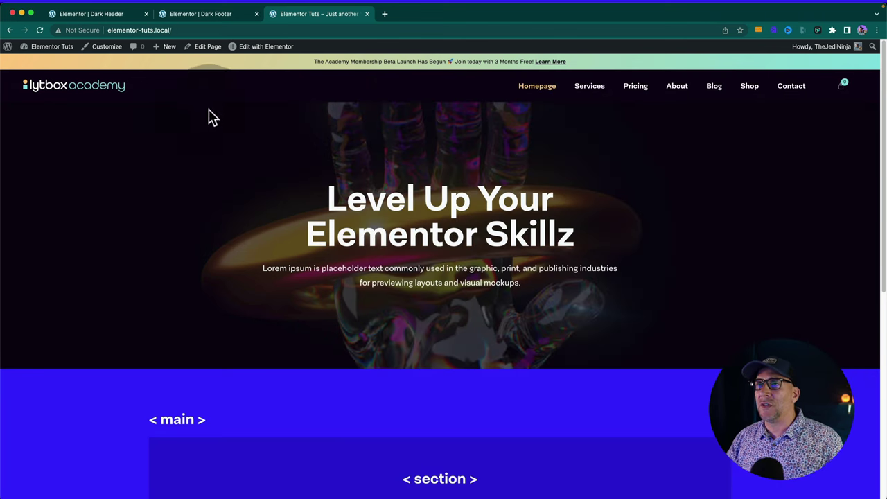
- Open the homepage in Elementor, set its page layout to Theme and update the page
click(268, 50)
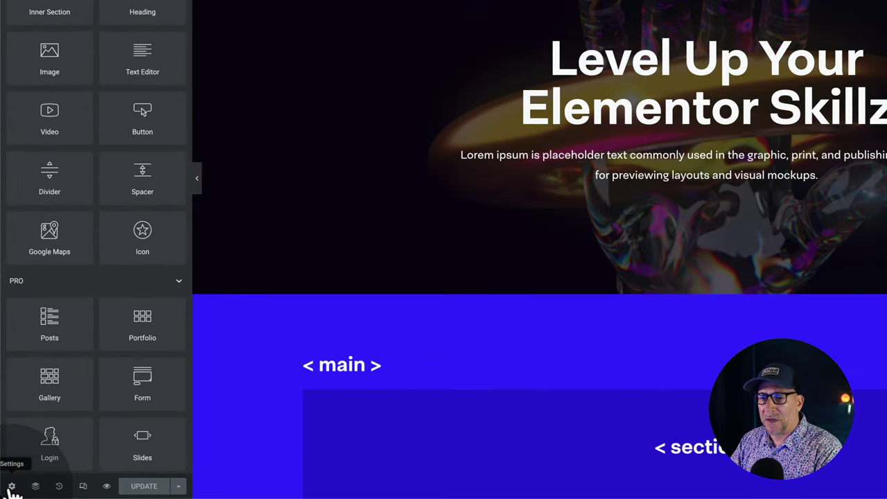
click(12, 487)
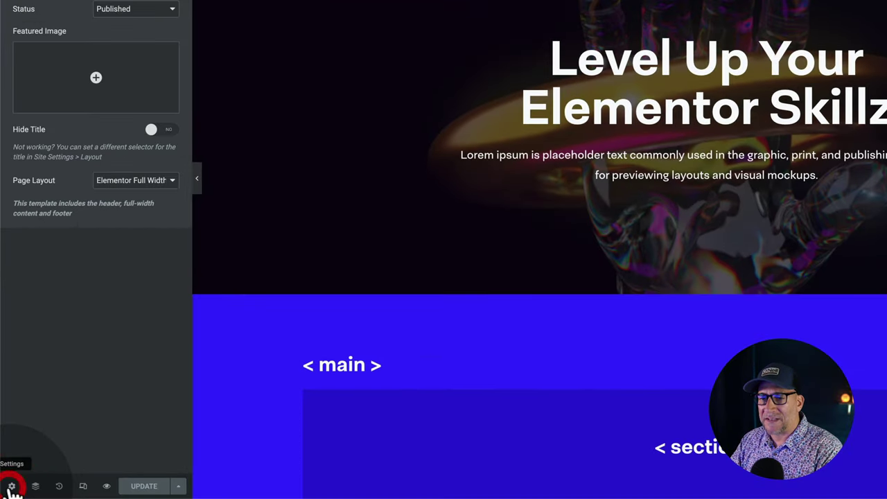
click(100, 184)
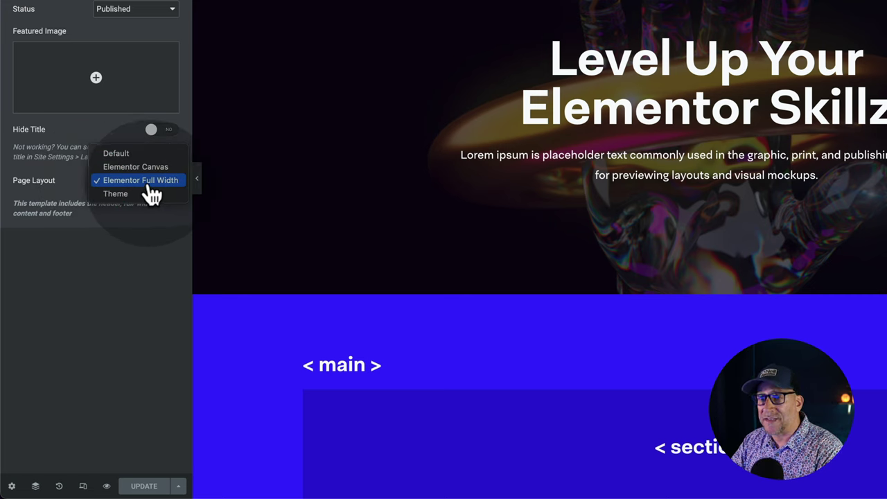
click(119, 195)
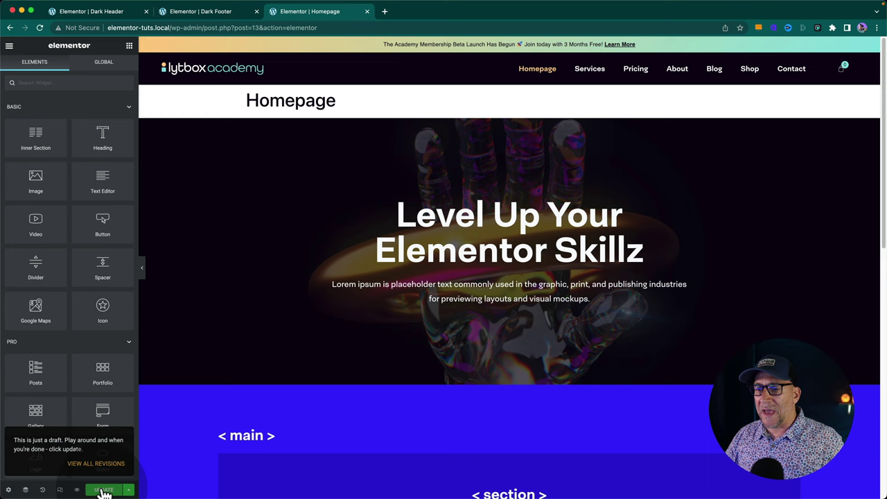
- Preview the homepage and inspect the main element around the page content in the developer tools
click(77, 490)
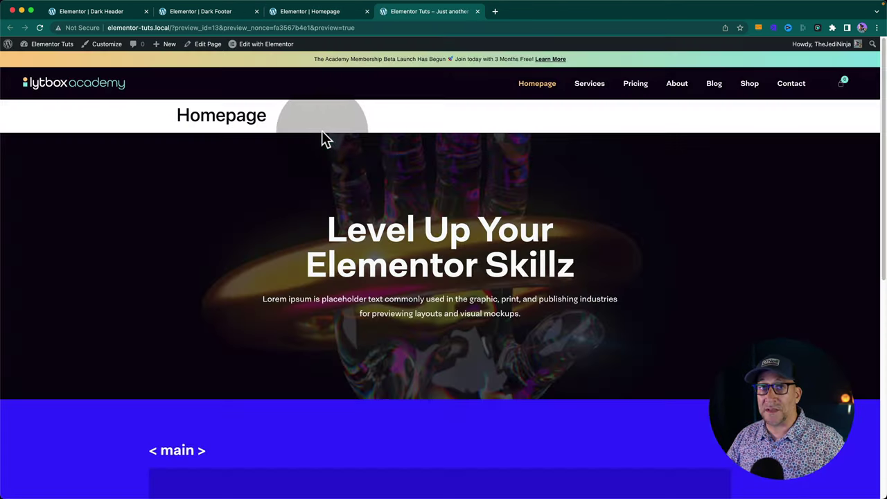
right_click(351, 118)
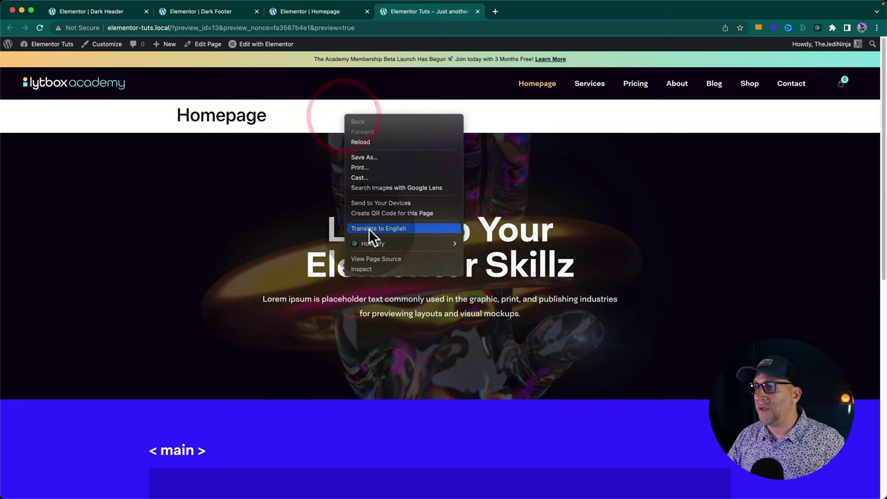
mouse_move(361, 244)
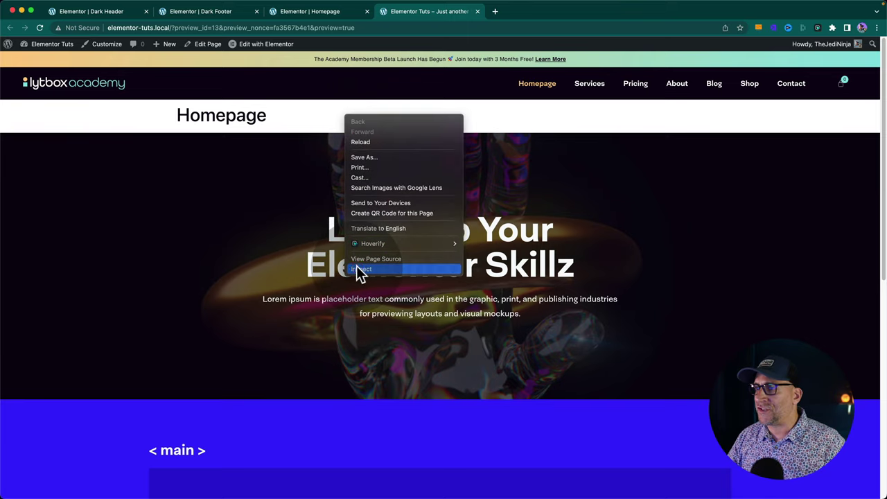
click(359, 270)
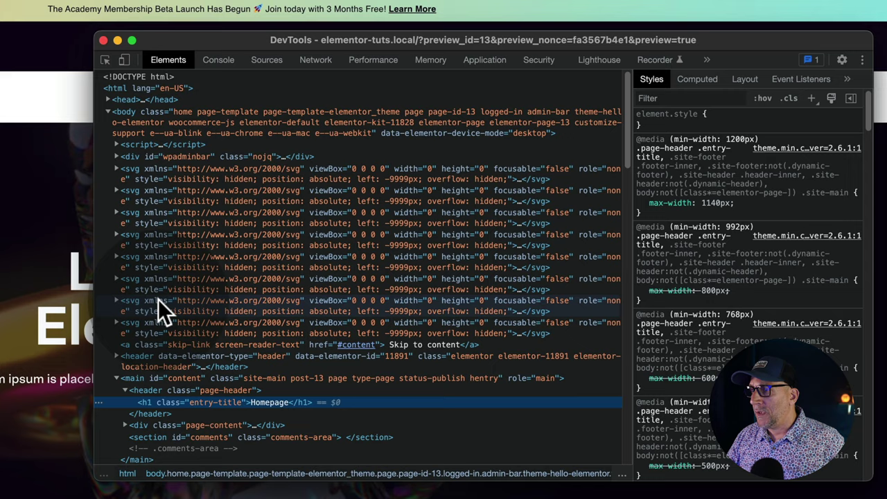
scroll(158, 296, down, 2)
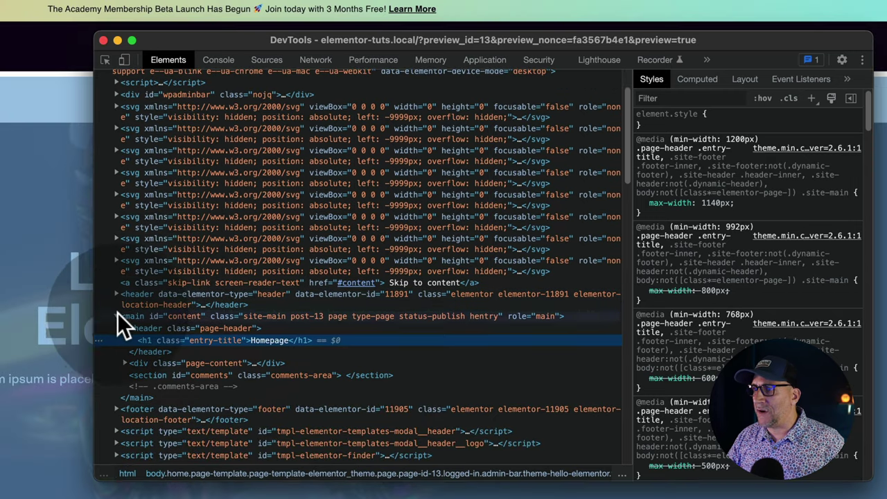
click(116, 316)
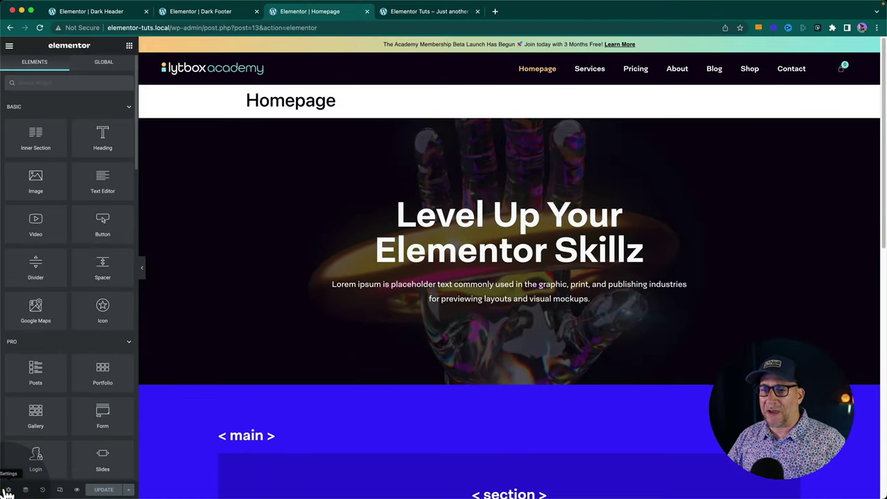
- Hide the page title in the homepage's general settings in Elementor
click(9, 489)
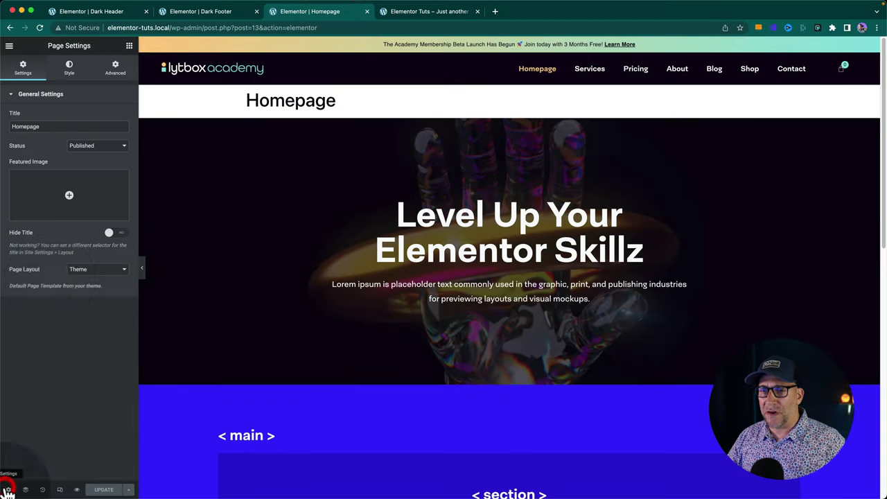
click(117, 235)
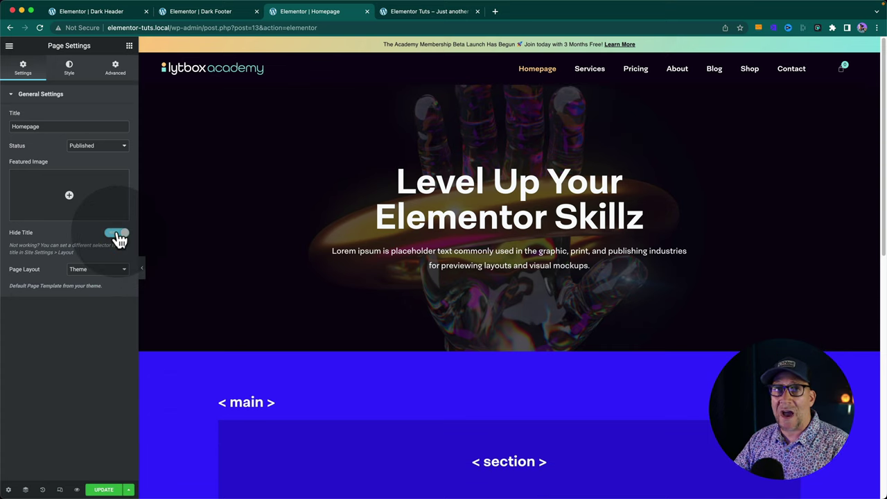